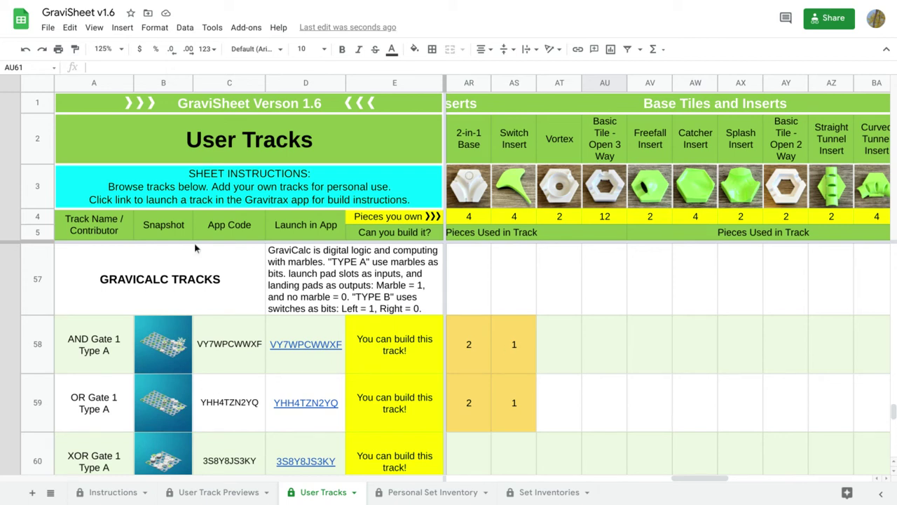
Load the AND Gate 1 Type A track from the GraviCalc Tracks section into the GraviTrax app.
left_click(198, 280)
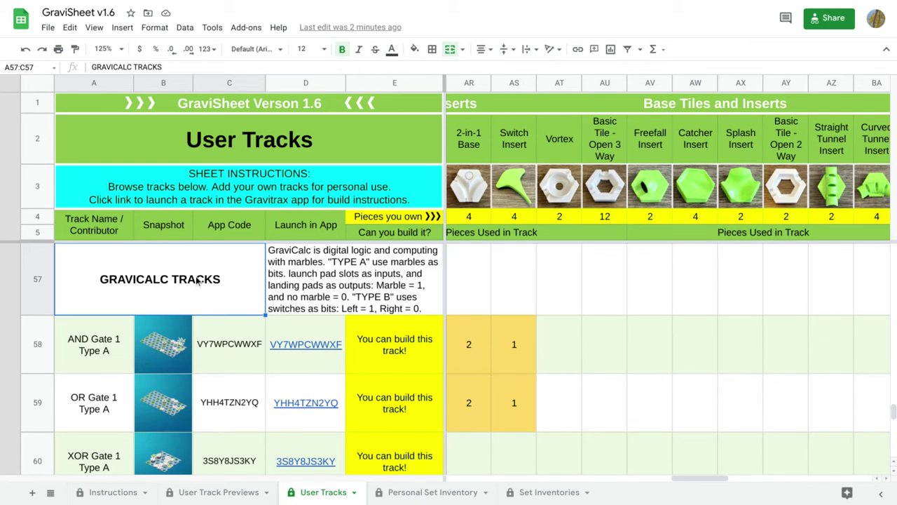
left_click(326, 272)
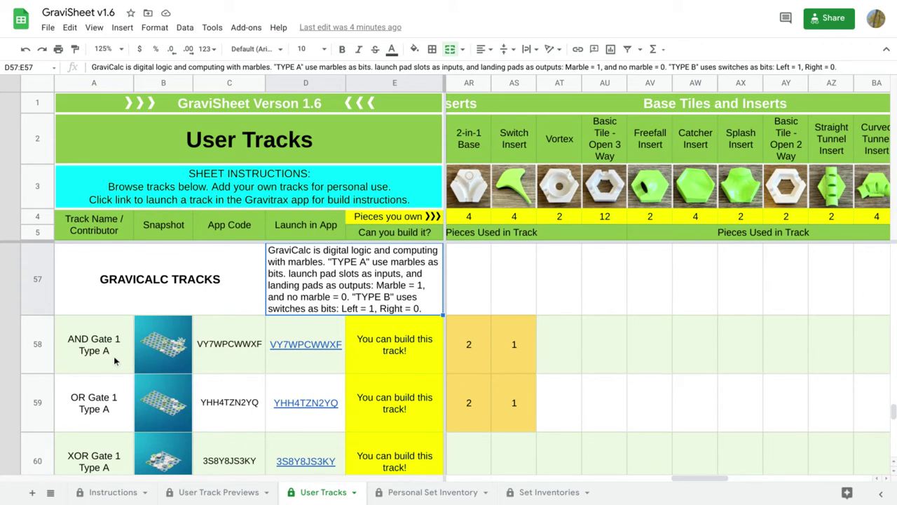
left_click(120, 355)
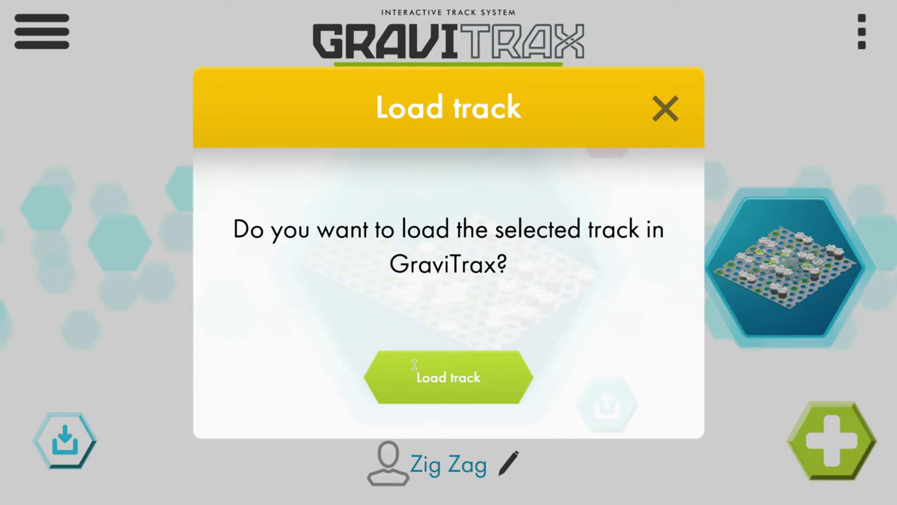
left_click(449, 375)
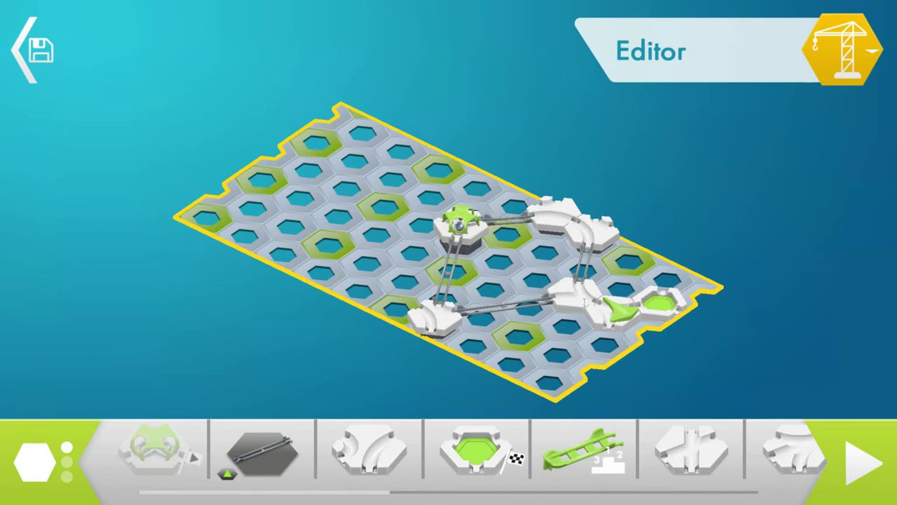
Run the marbles on the AND gate track repeatedly and watch their paths from several viewing angles.
left_click_drag(582, 302, 454, 316)
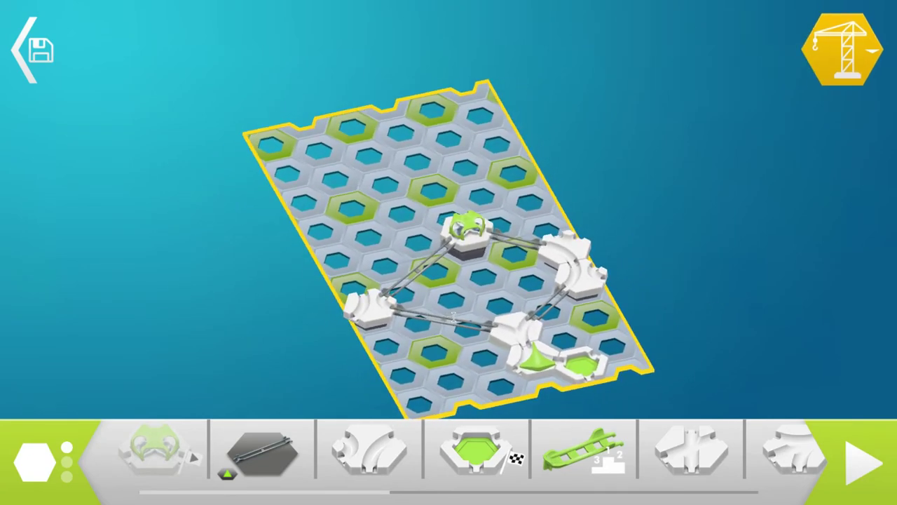
left_click(869, 471)
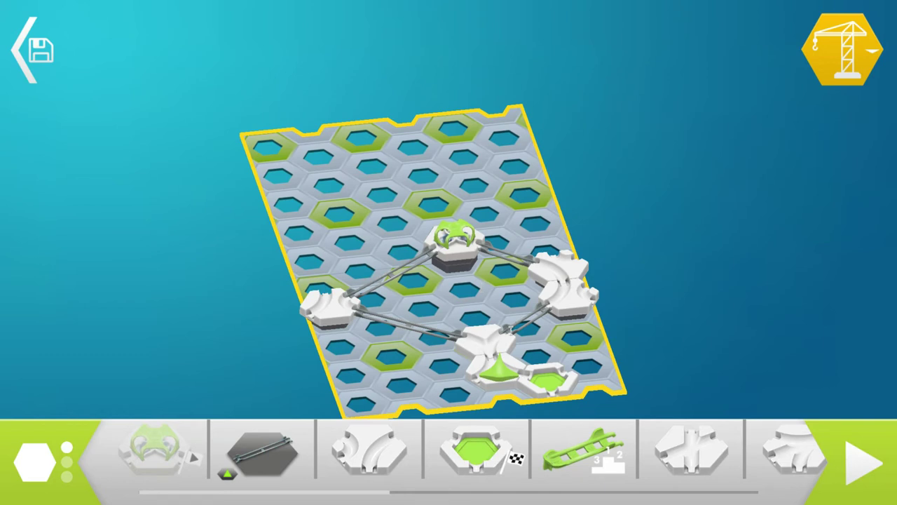
left_click_drag(552, 383, 603, 370)
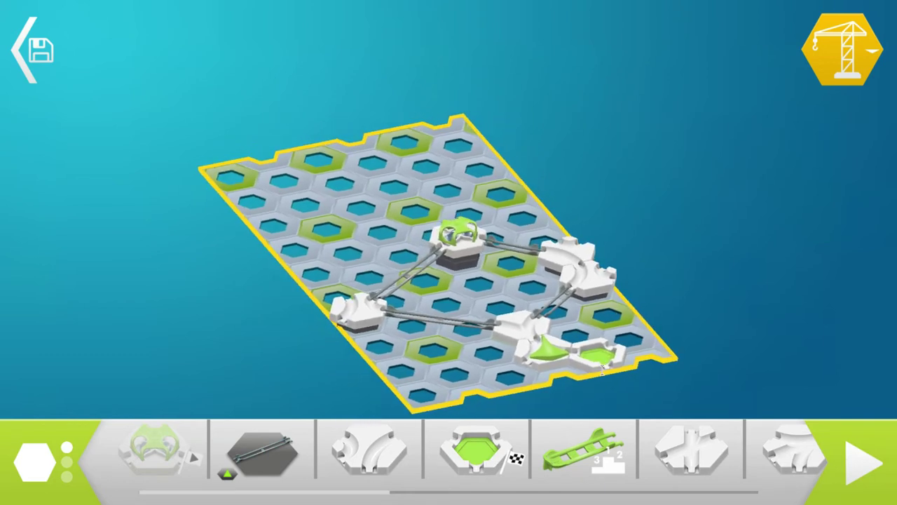
left_click(855, 455)
left_click_drag(448, 231, 490, 264)
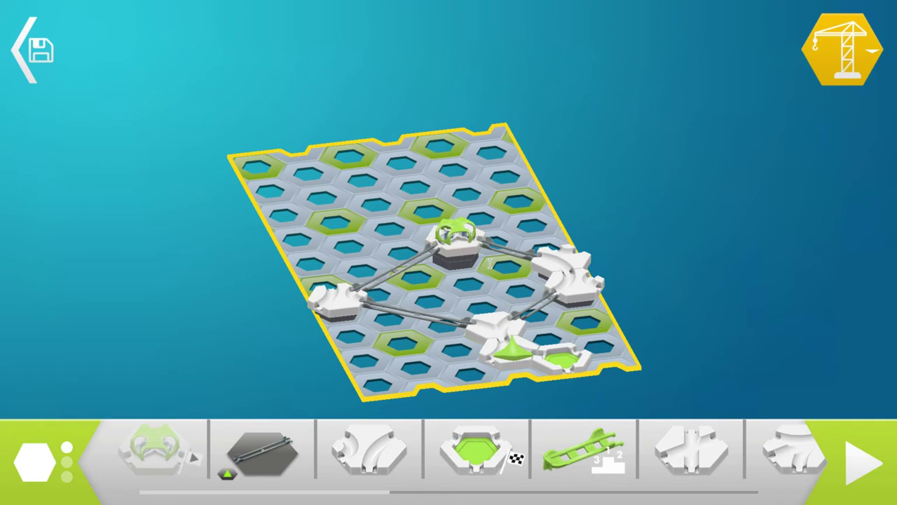
left_click(850, 459)
Examine the AND gate's rails, switch and landing pad from different angles, and run the marbles once more.
left_click_drag(524, 300, 366, 309)
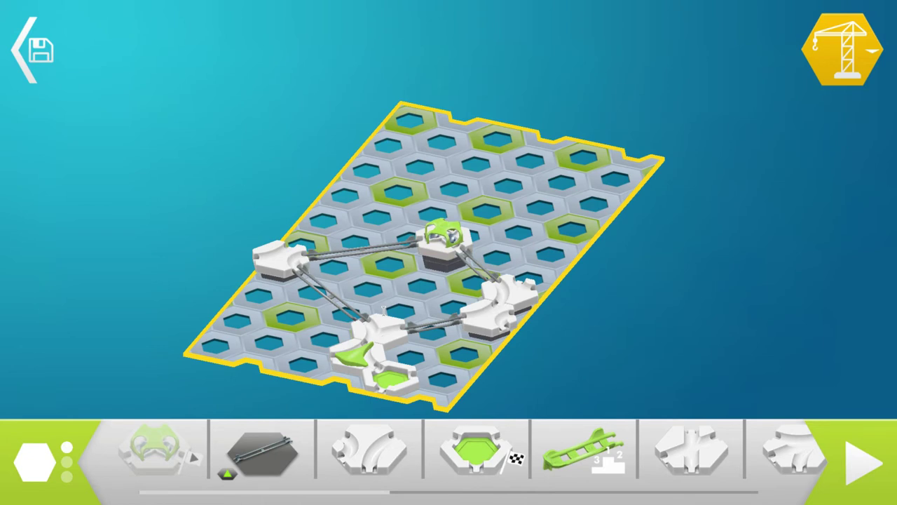
left_click_drag(372, 274, 462, 294)
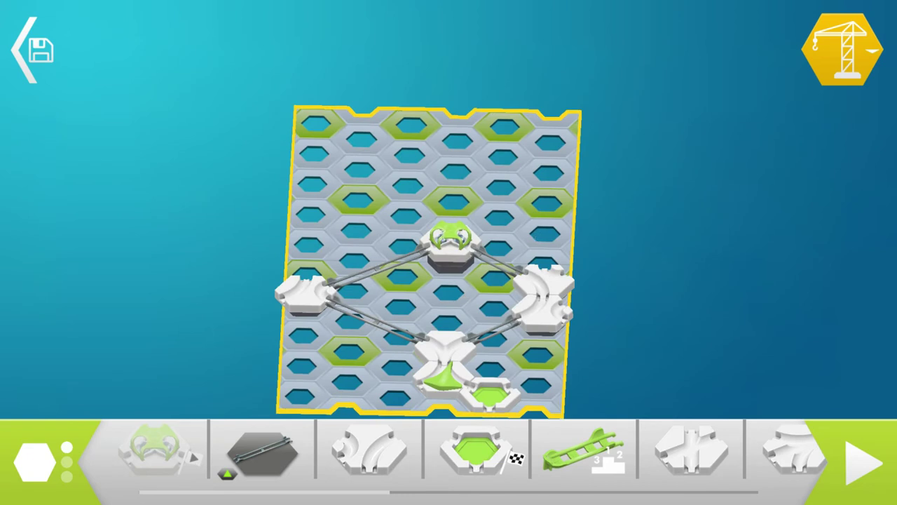
left_click_drag(449, 256, 466, 258)
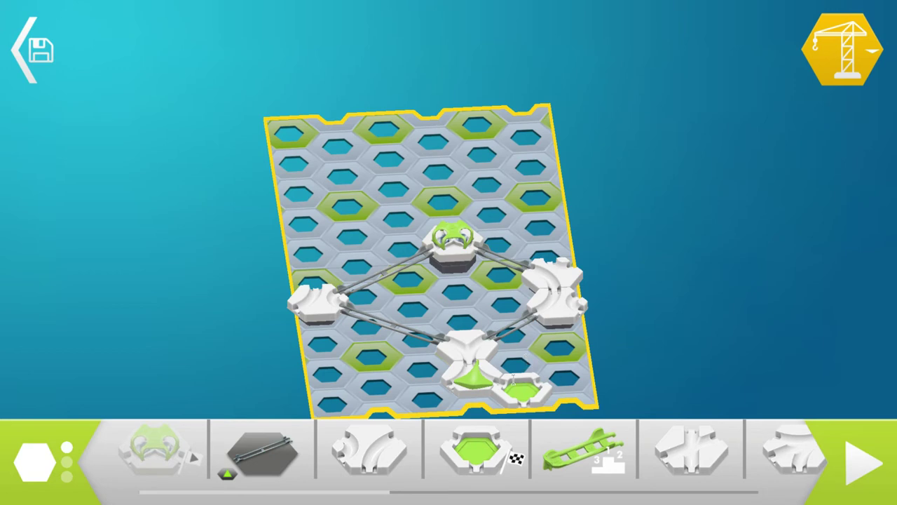
left_click_drag(491, 294, 571, 347)
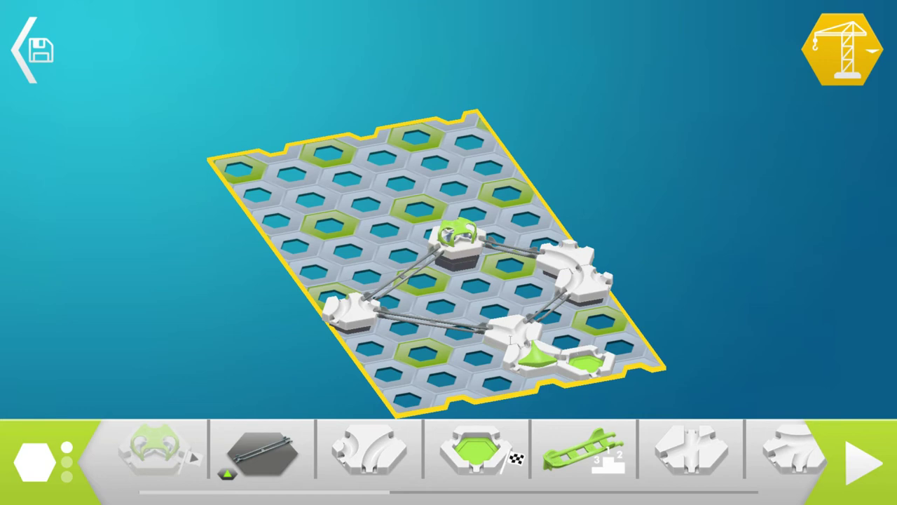
left_click_drag(519, 289, 585, 291)
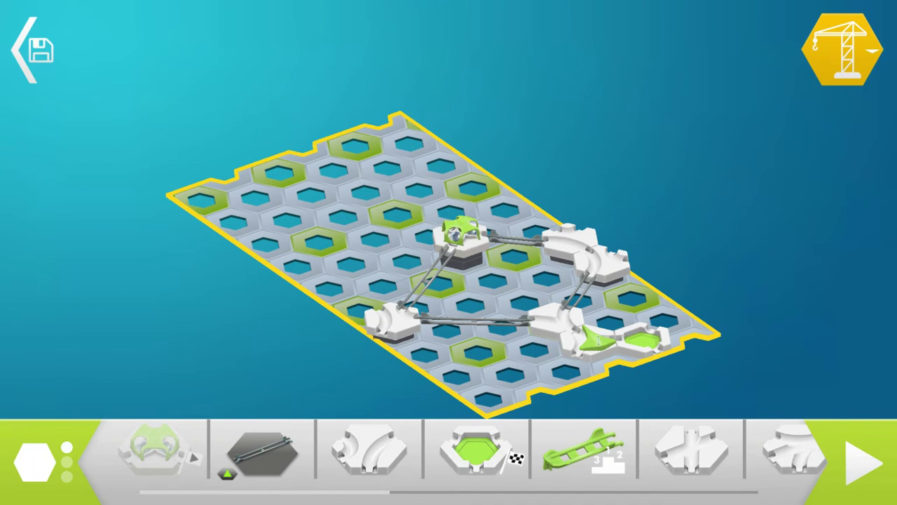
left_click_drag(656, 329, 555, 331)
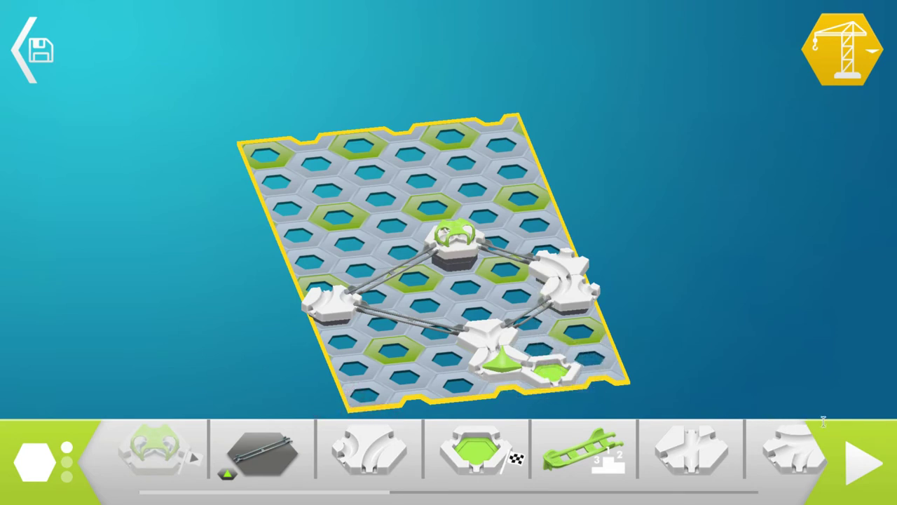
left_click(856, 460)
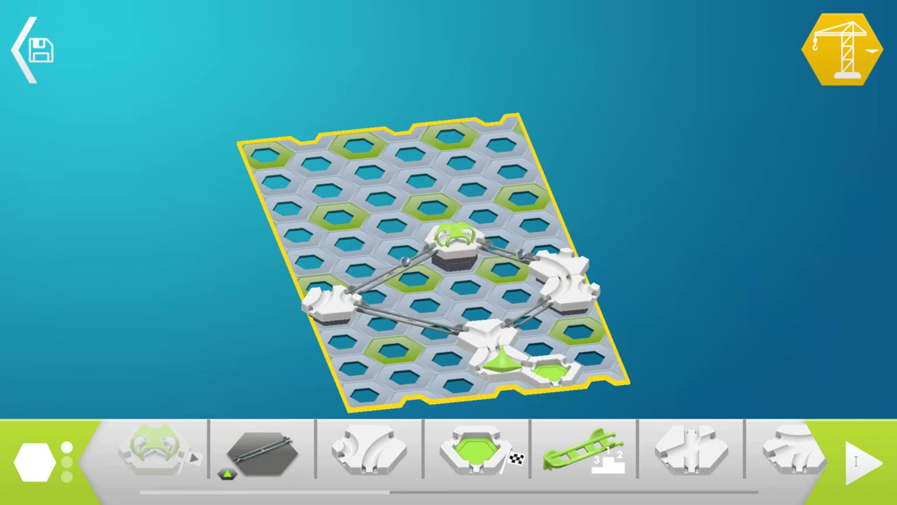
Close the AND gate track without saving it and load the OR Gate 1 Type A track from GraviSheet into GraviTrax.
left_click(42, 51)
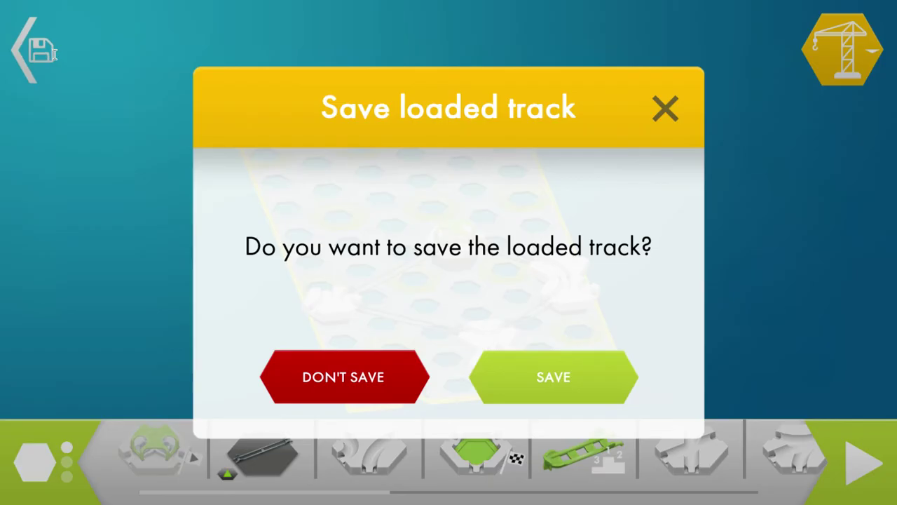
left_click(394, 364)
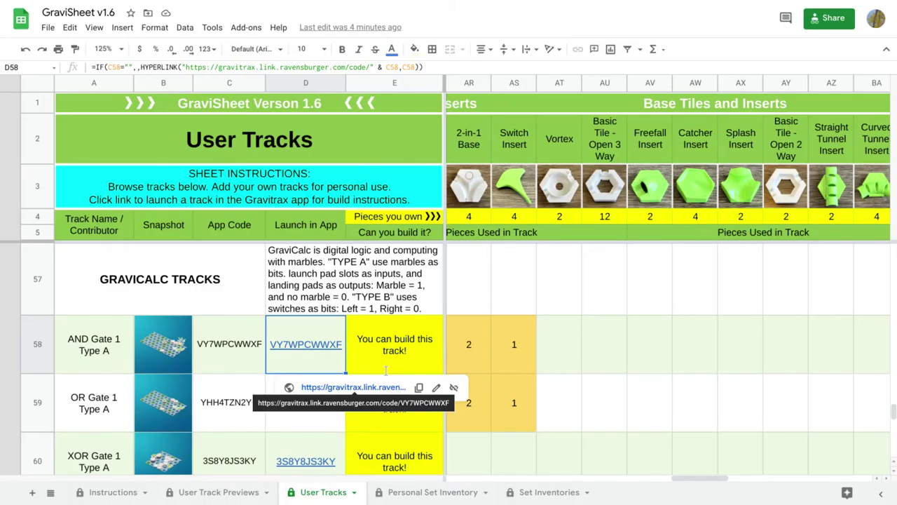
left_click(295, 410)
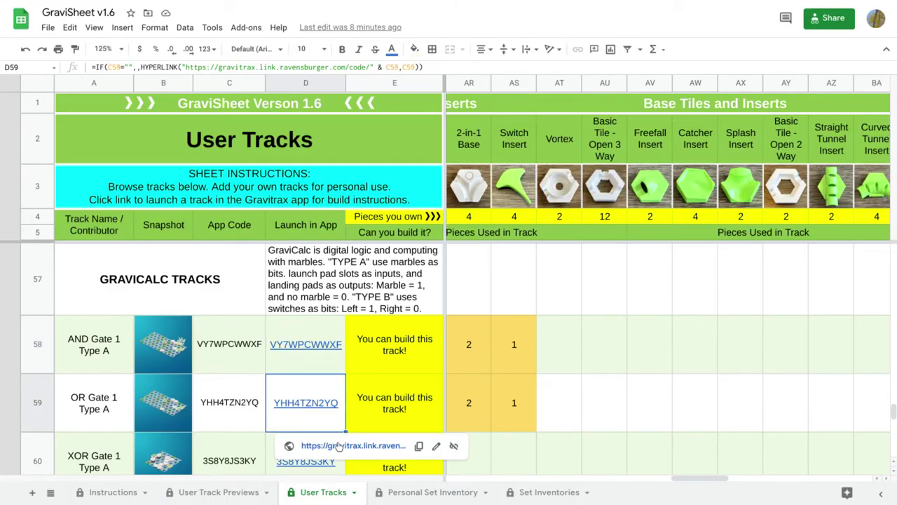
left_click(338, 447)
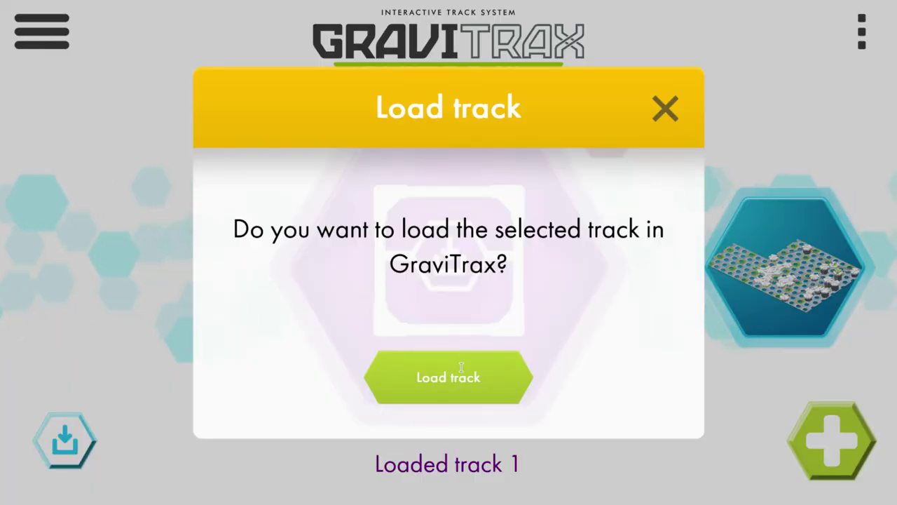
left_click(461, 367)
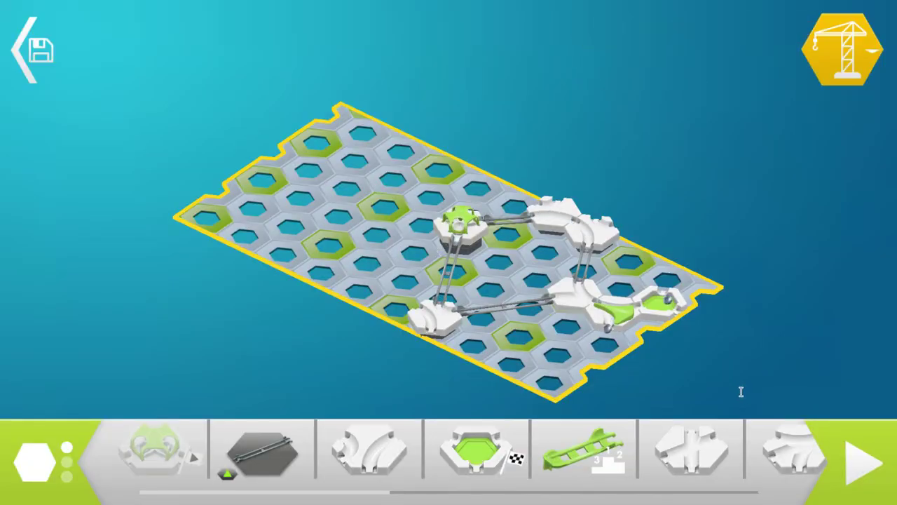
Inspect the OR gate track, close it without saving, and load the XOR Gate 1 Type A track from GraviSheet.
left_click_drag(583, 383, 457, 340)
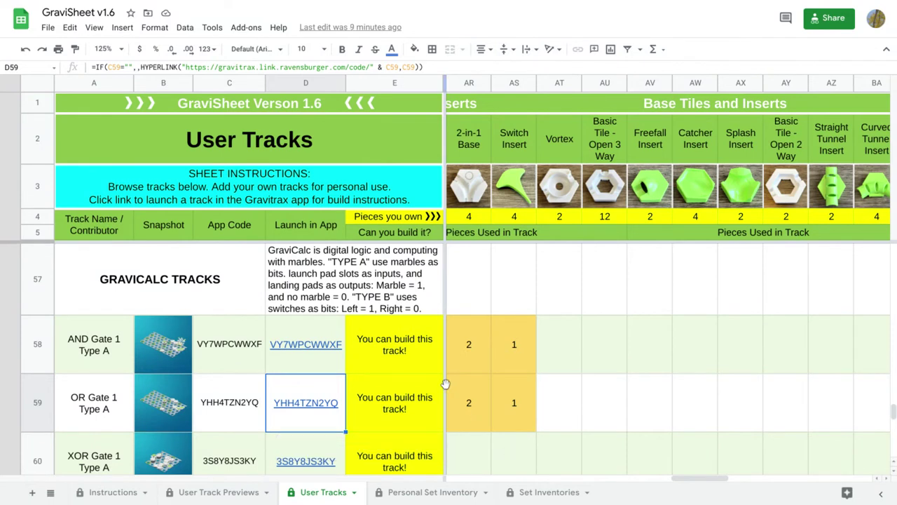
scroll(445, 384, "down", 1)
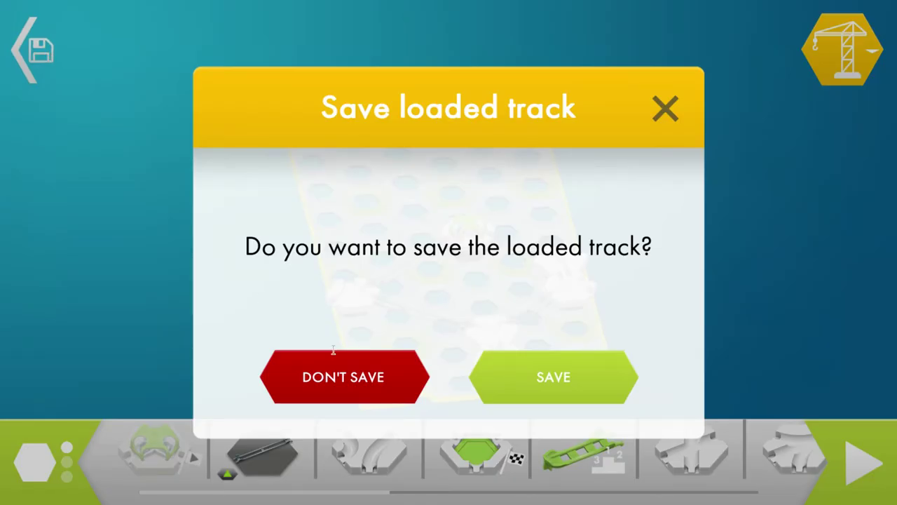
left_click(344, 371)
left_click(461, 372)
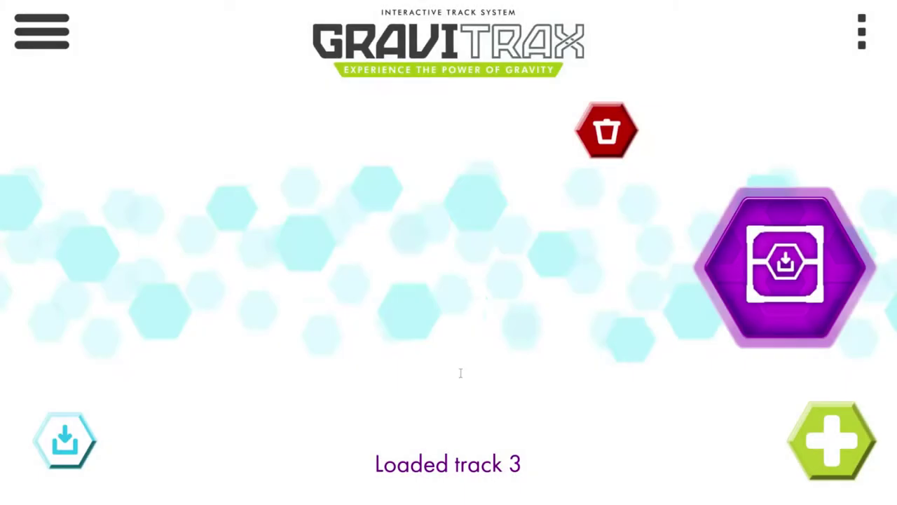
left_click(462, 370)
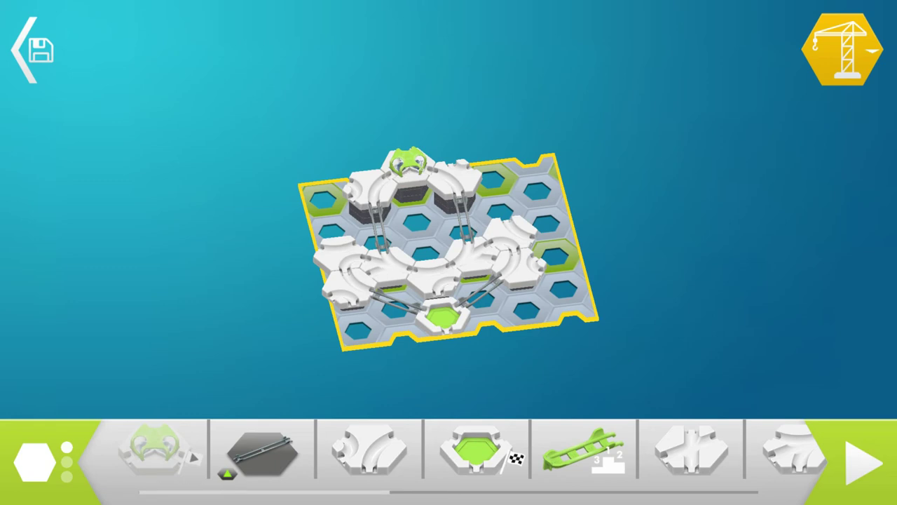
Run the marbles on the XOR Gate 1 track and watch them from a rotated view.
left_click_drag(452, 295, 513, 324)
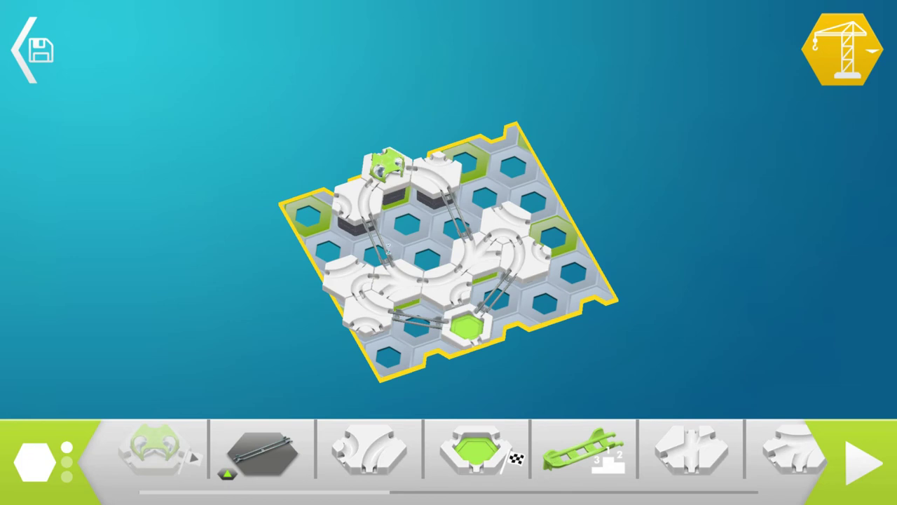
left_click(867, 476)
left_click(869, 480)
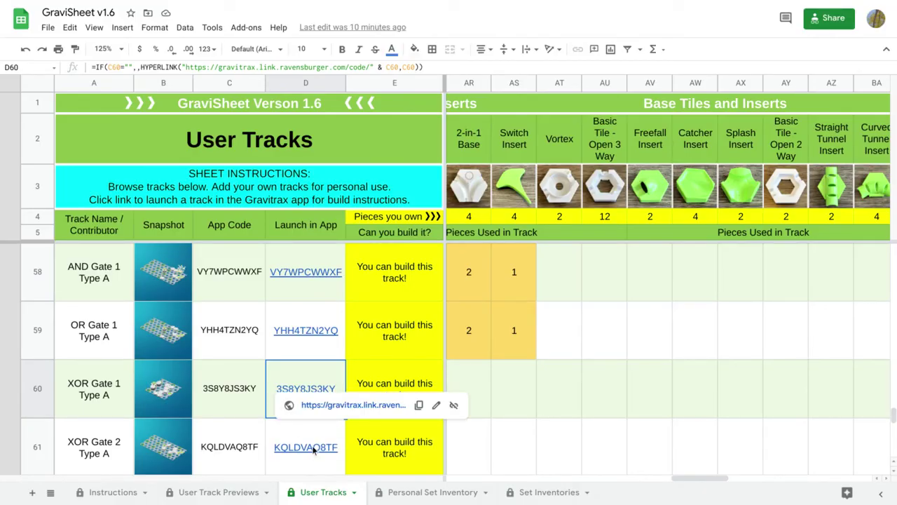
Launch the XOR Gate 2 Type A track from GraviSheet in GraviTrax and inspect its layout from several angles.
left_click(314, 450)
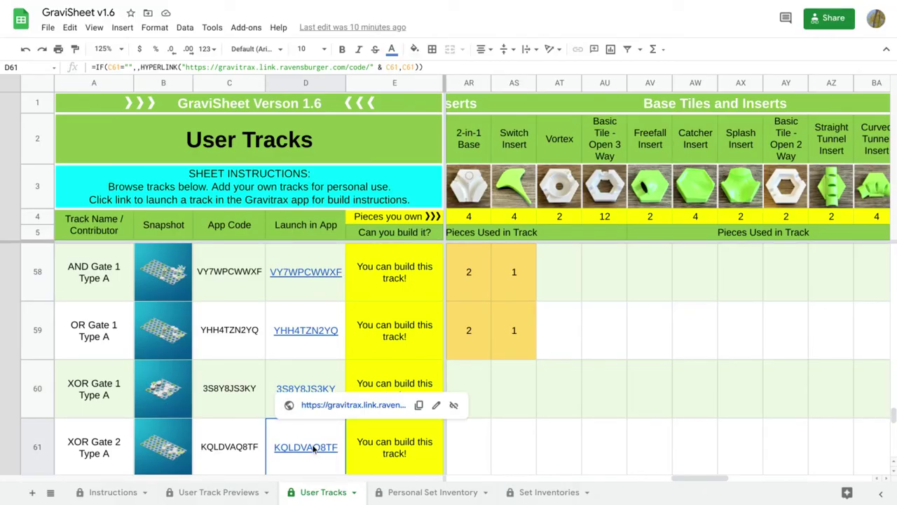
left_click(343, 405)
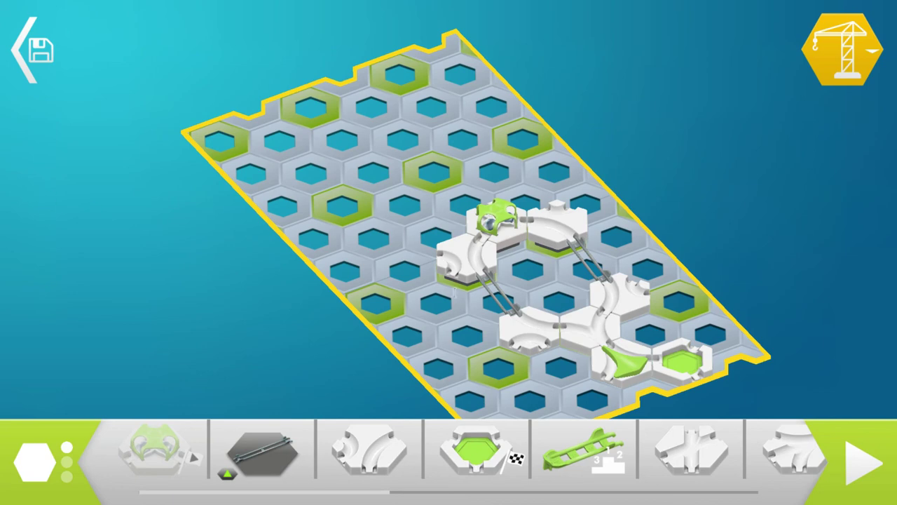
left_click_drag(459, 300, 428, 308)
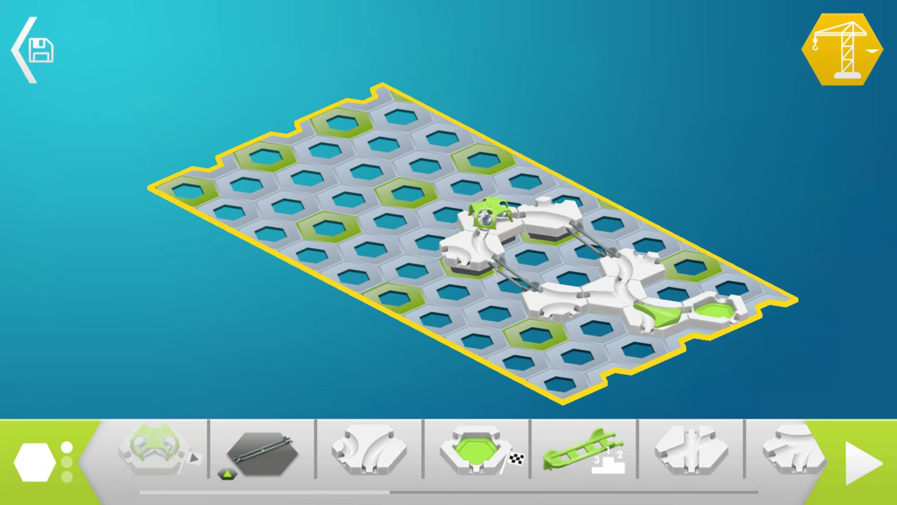
left_click_drag(494, 272, 341, 280)
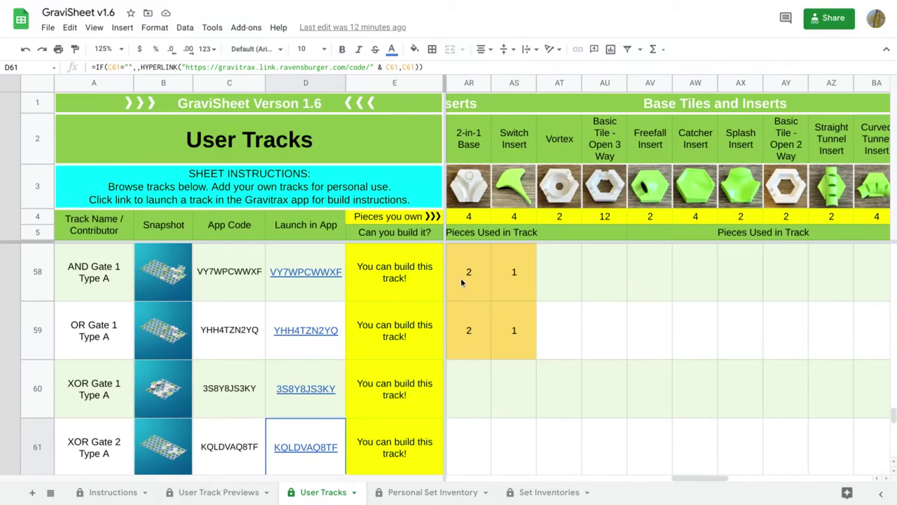
scroll(485, 397, "up", 3)
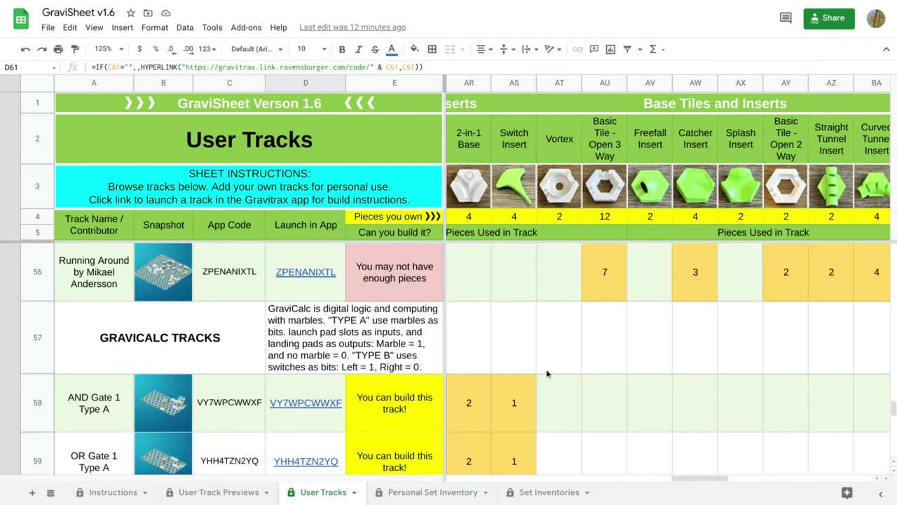
left_click(552, 402)
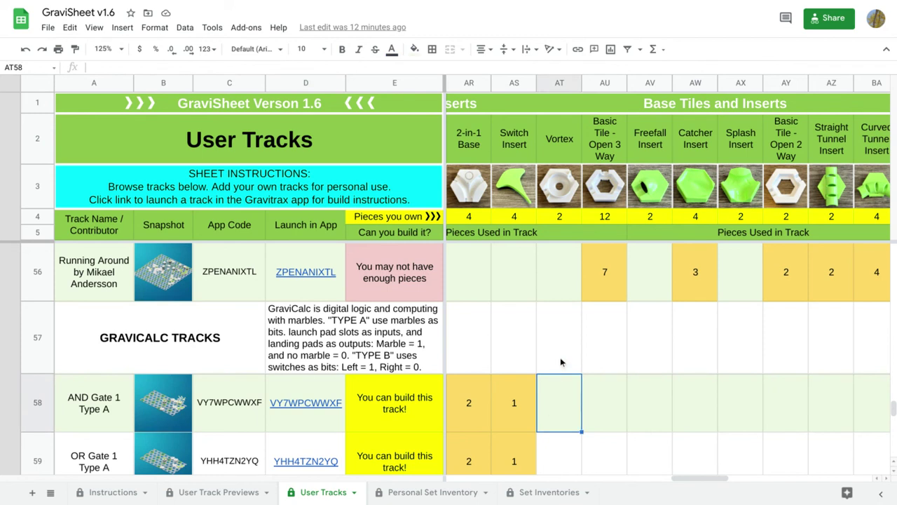
left_click(592, 416)
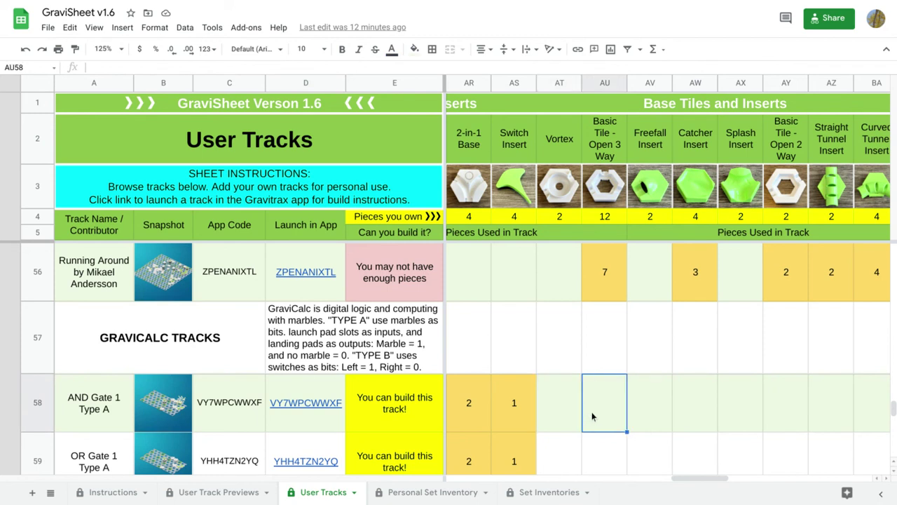
scroll(568, 413, "down", 1)
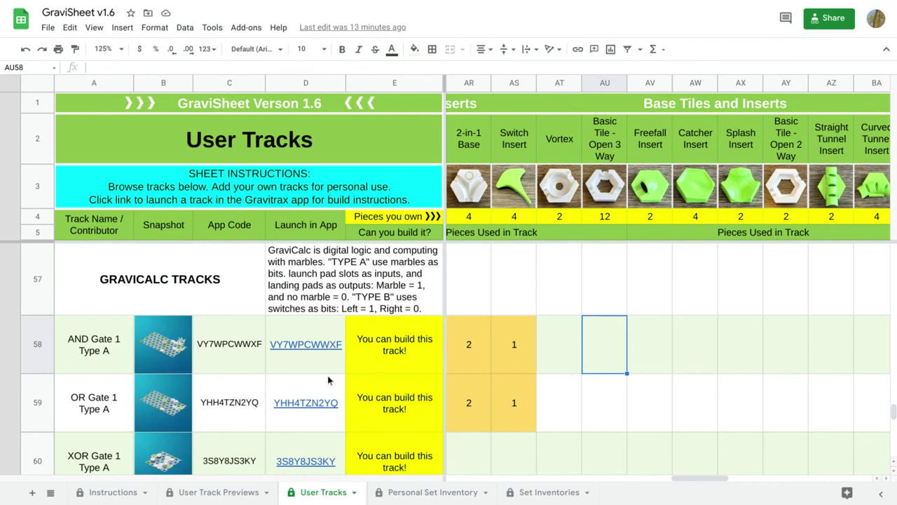
left_click(571, 349)
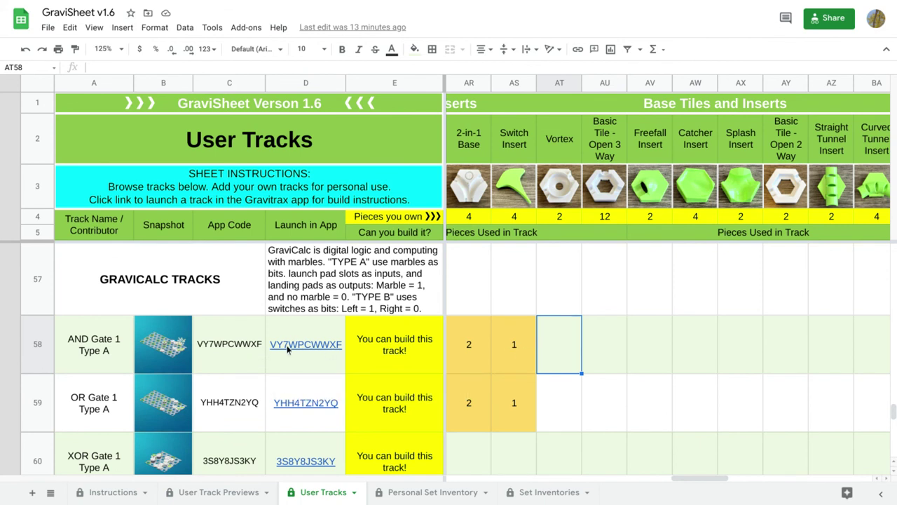
left_click(591, 350)
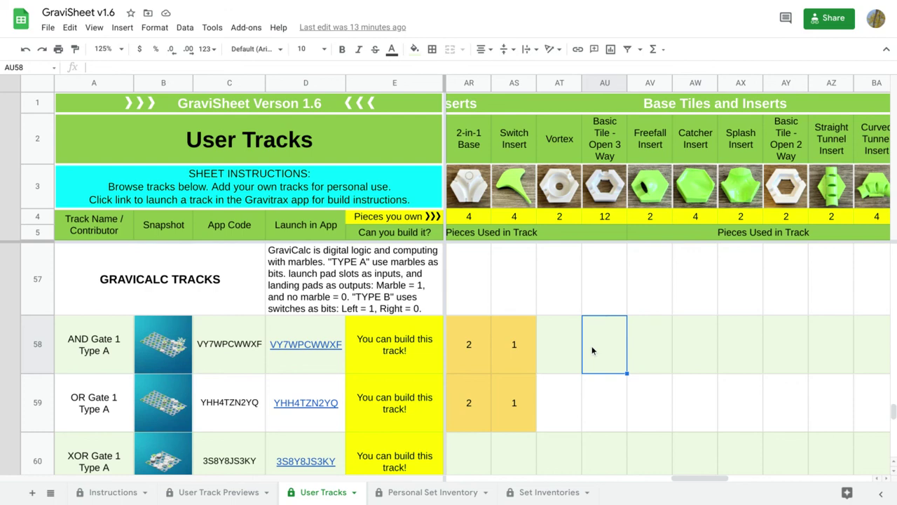